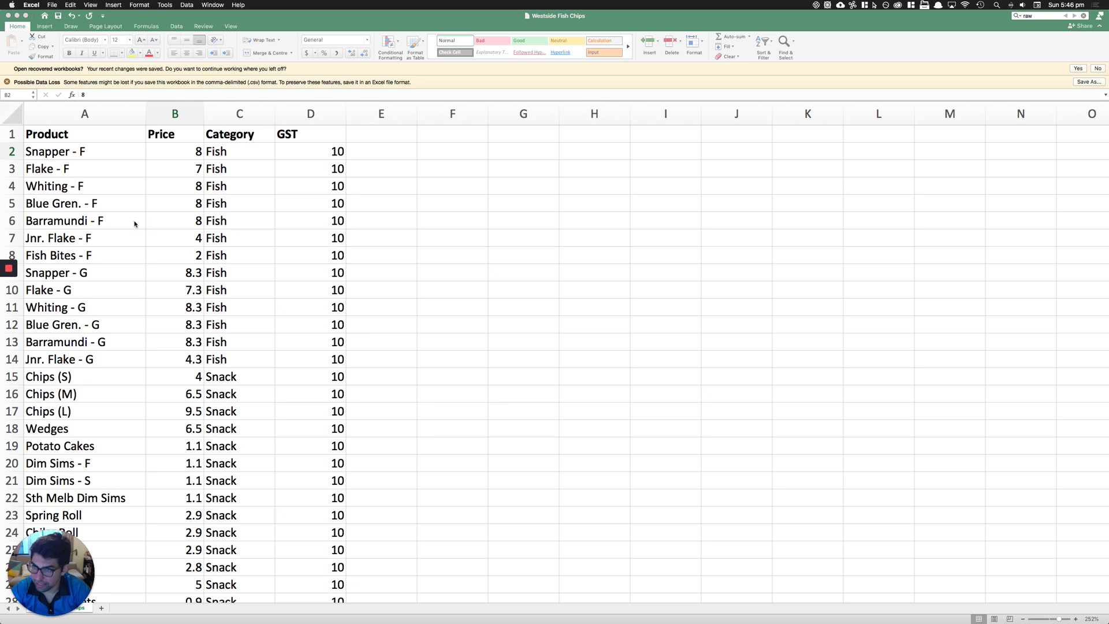
- Review the header row of the product sheet, from Product in A1 to GST in D1
click(135, 224)
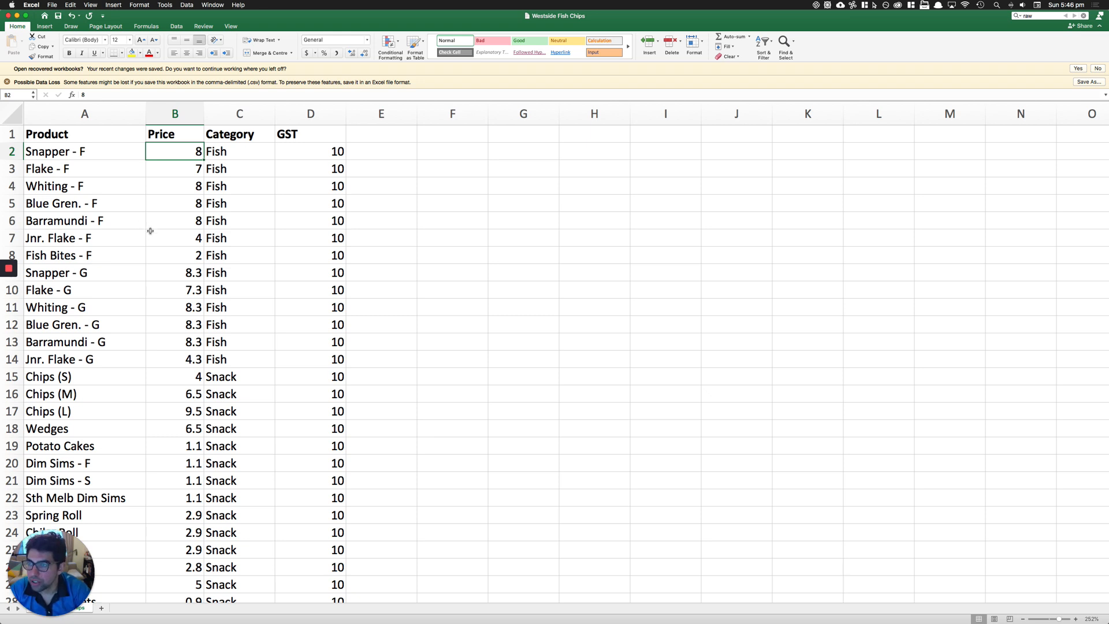
click(66, 133)
drag(67, 133, 312, 139)
click(70, 139)
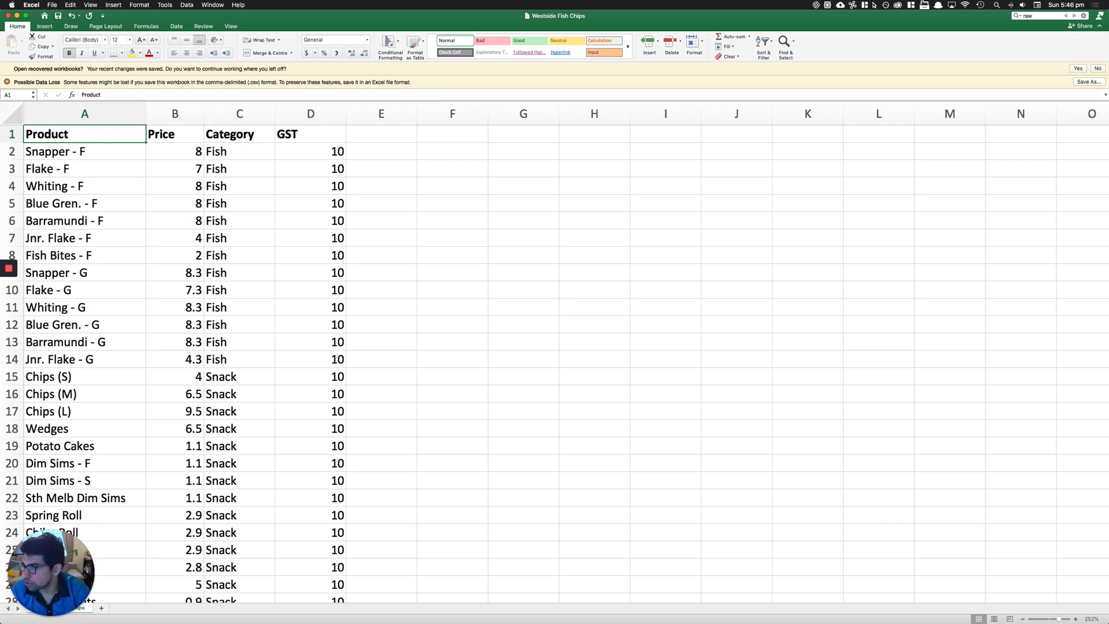
- Look through the WestSide_TA_Proof_FINAL copy menu in Preview, then return to the Excel product sheet
drag(0, 46, 647, 95)
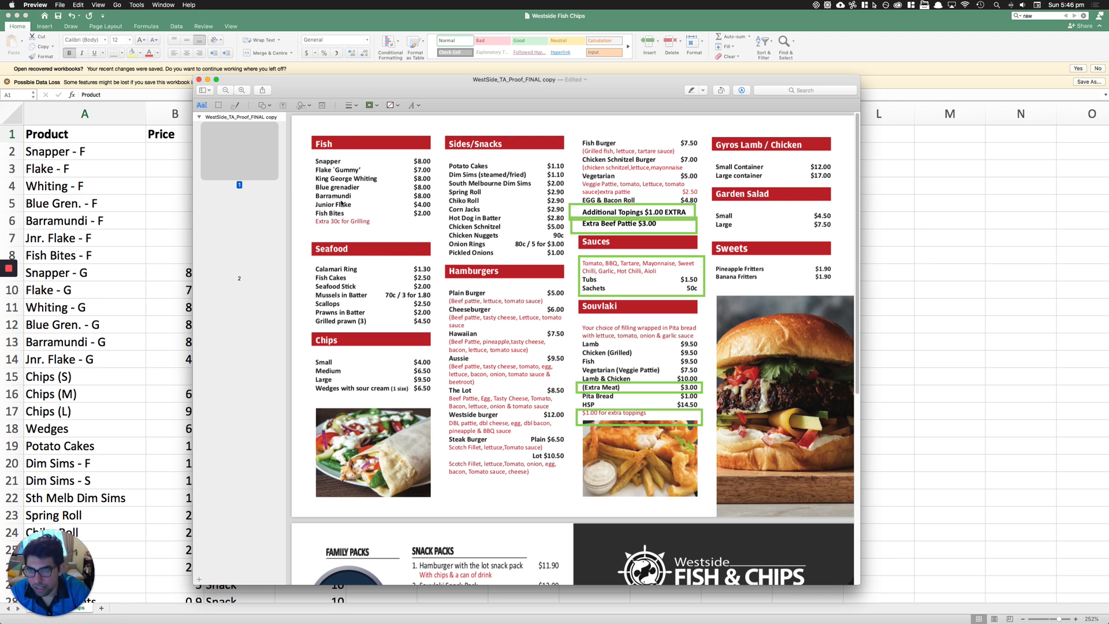
scroll(562, 428, down, 5)
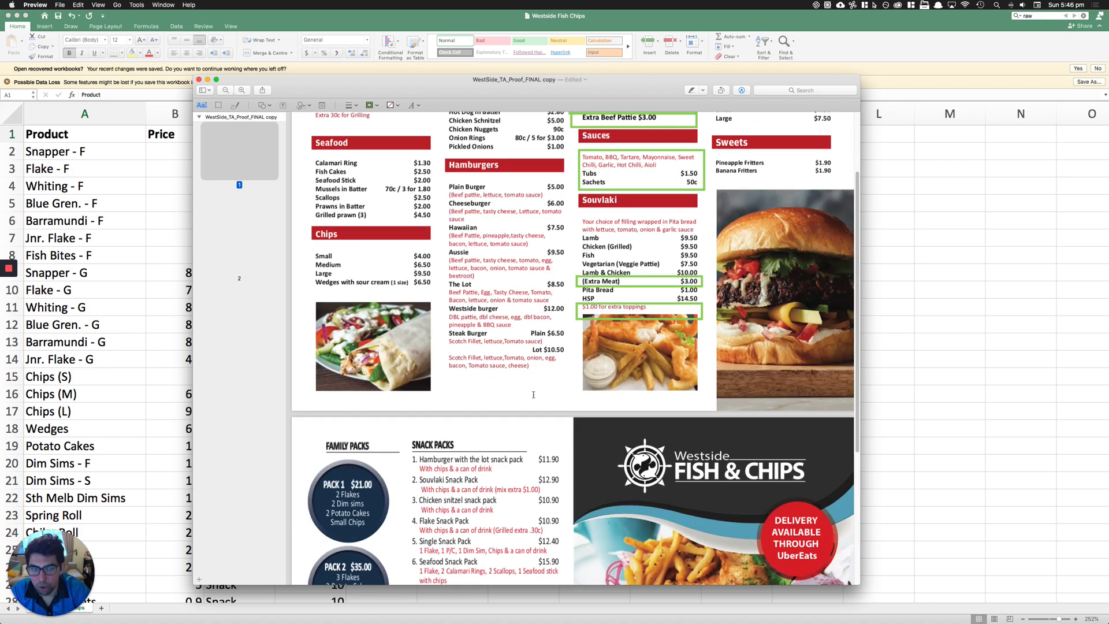
drag(649, 84, 515, 24)
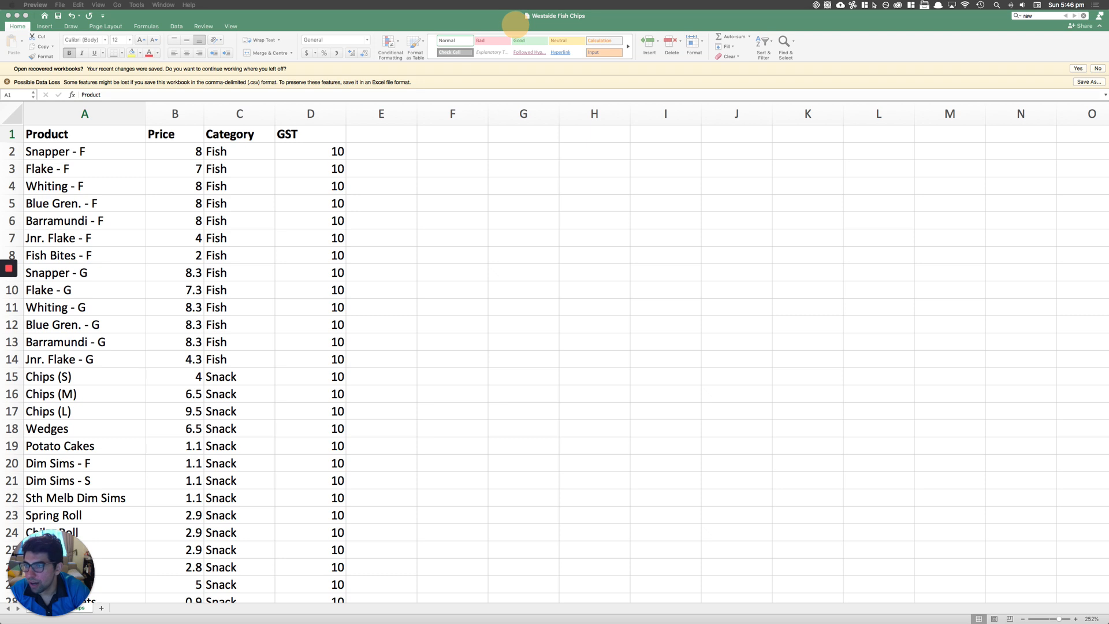
click(275, 173)
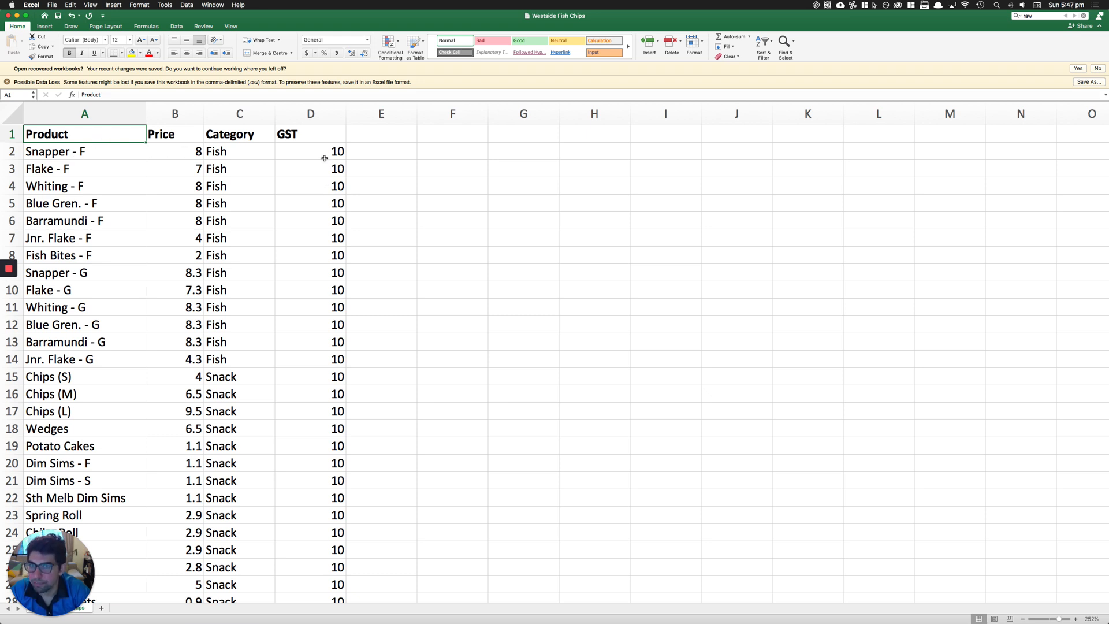
click(398, 136)
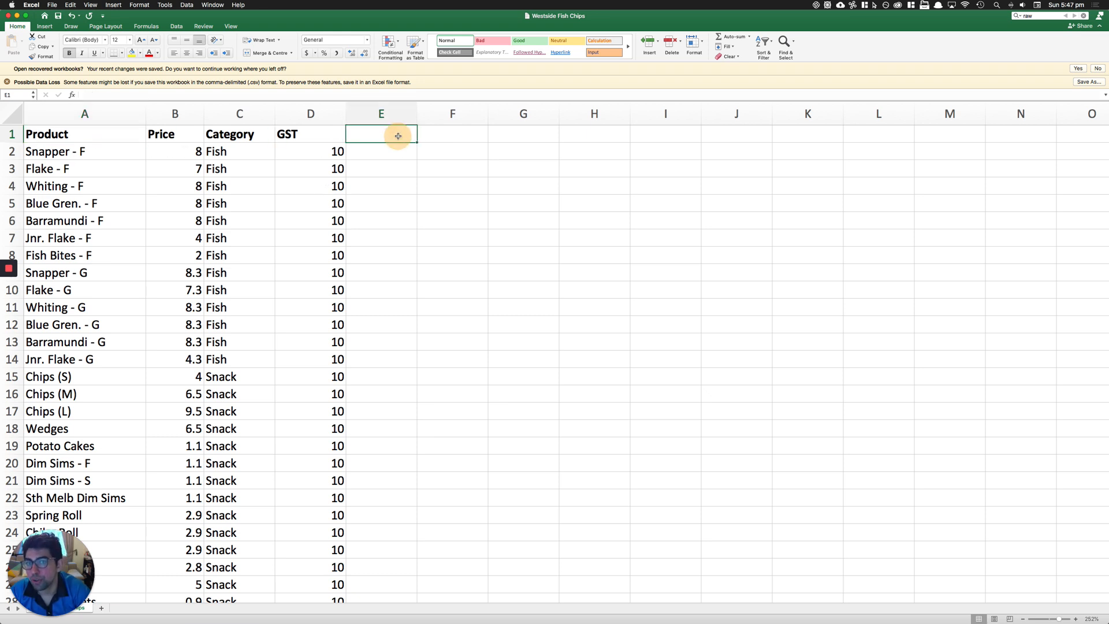
click(465, 138)
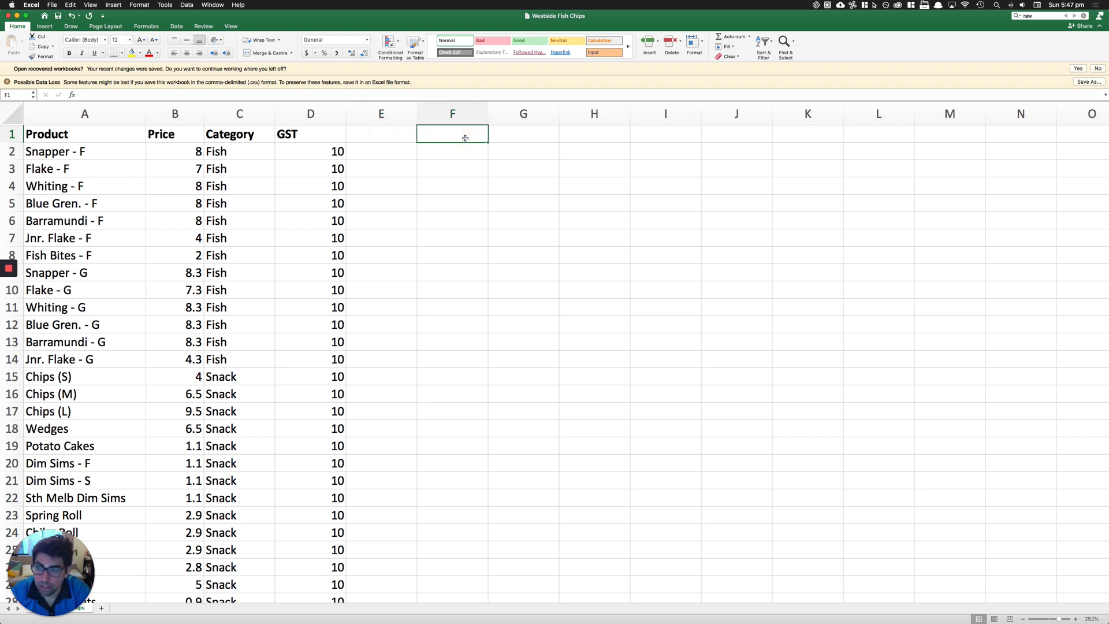
click(386, 138)
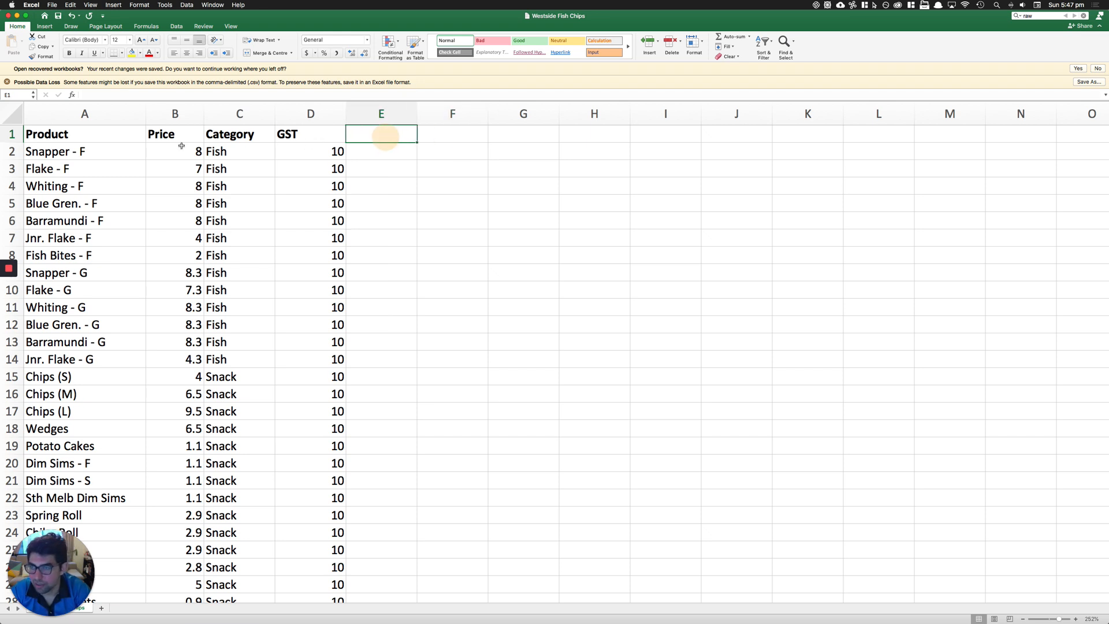
click(67, 135)
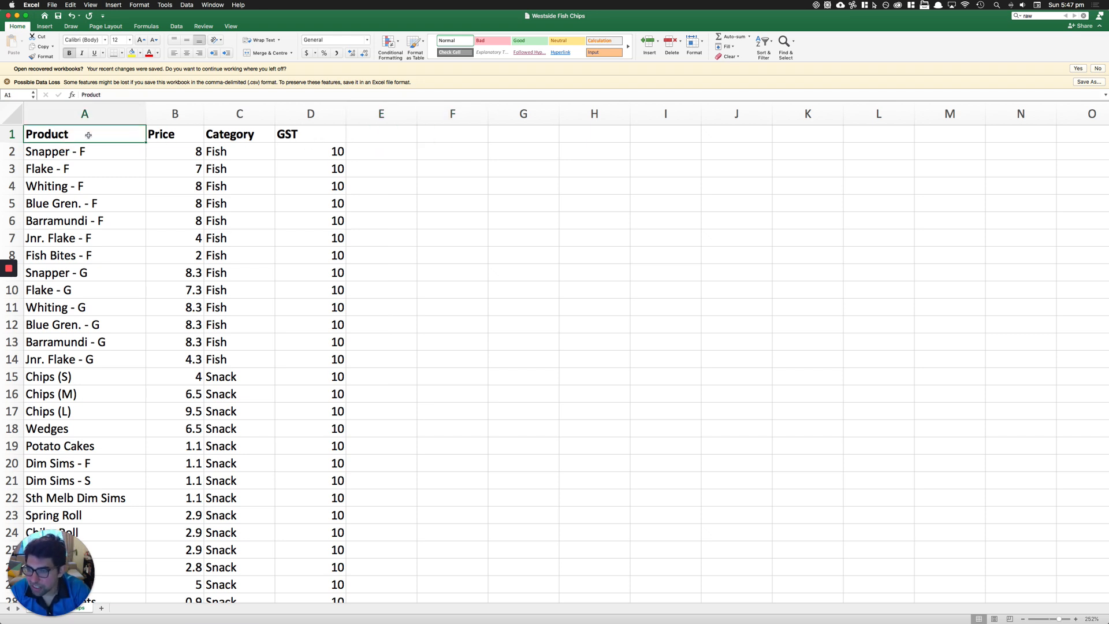
- Try to save the workbook as Westside Fish Chips in Documents in the Tab-delimited Text (.txt) format
click(53, 5)
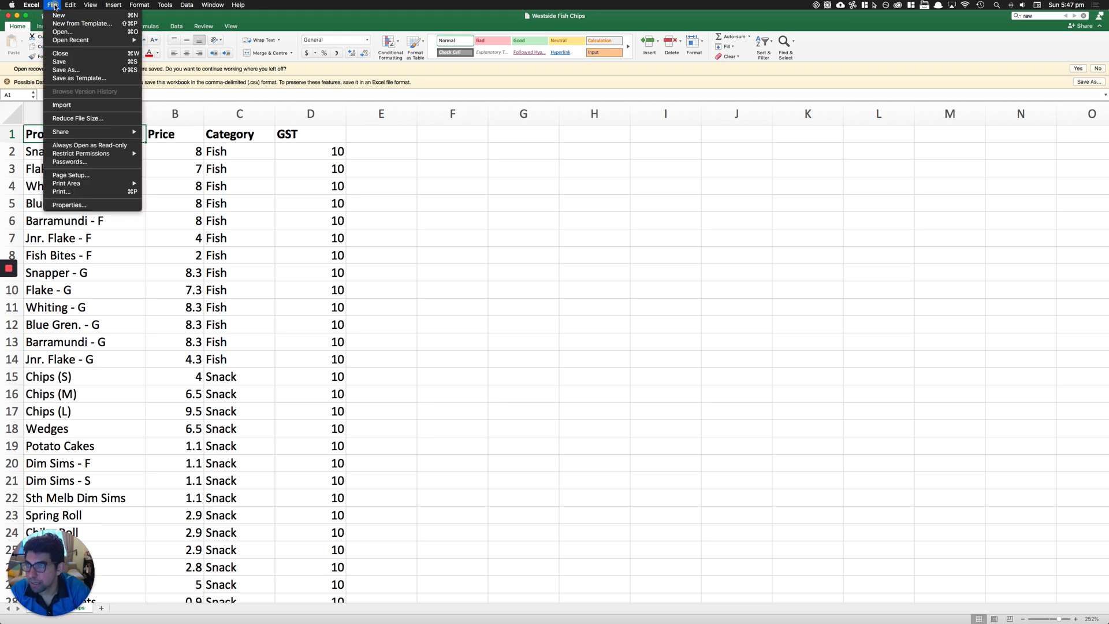
click(65, 70)
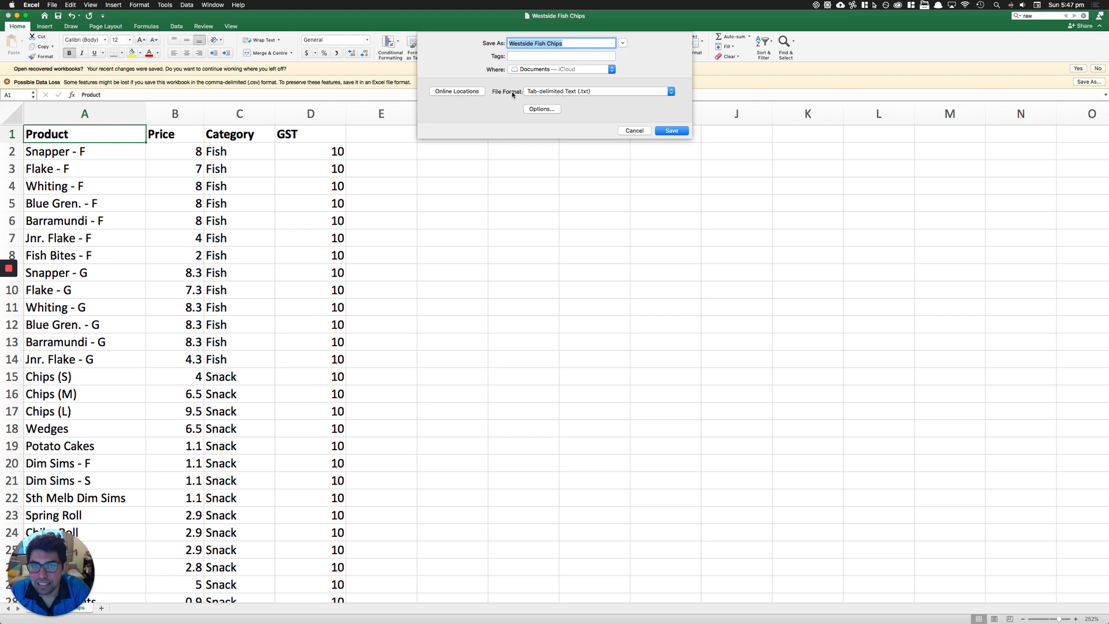
click(577, 93)
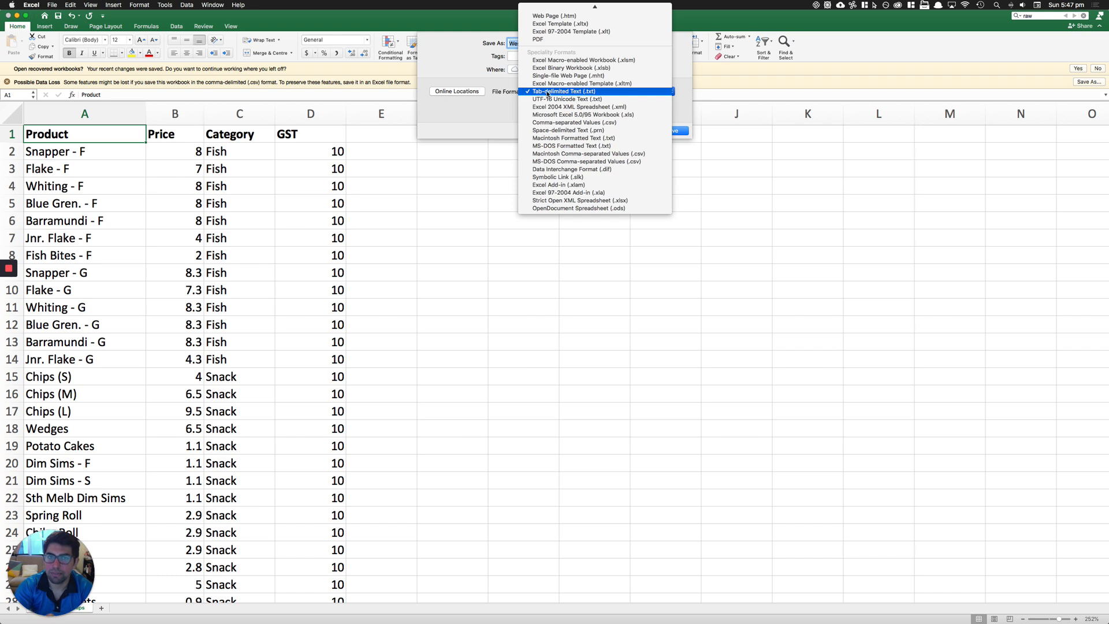
click(687, 114)
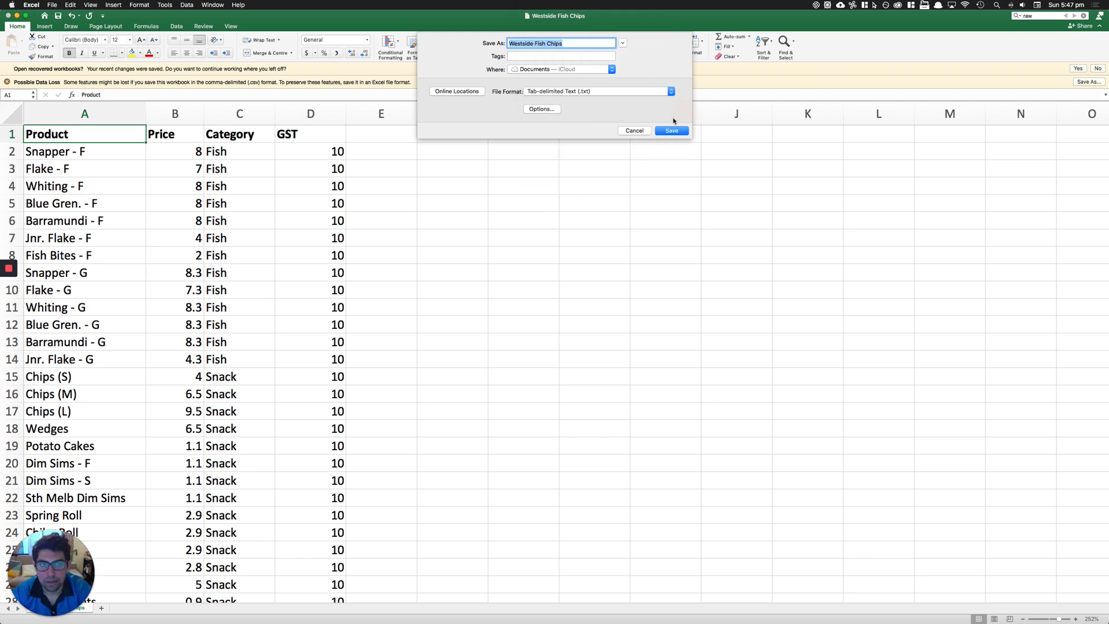
click(671, 130)
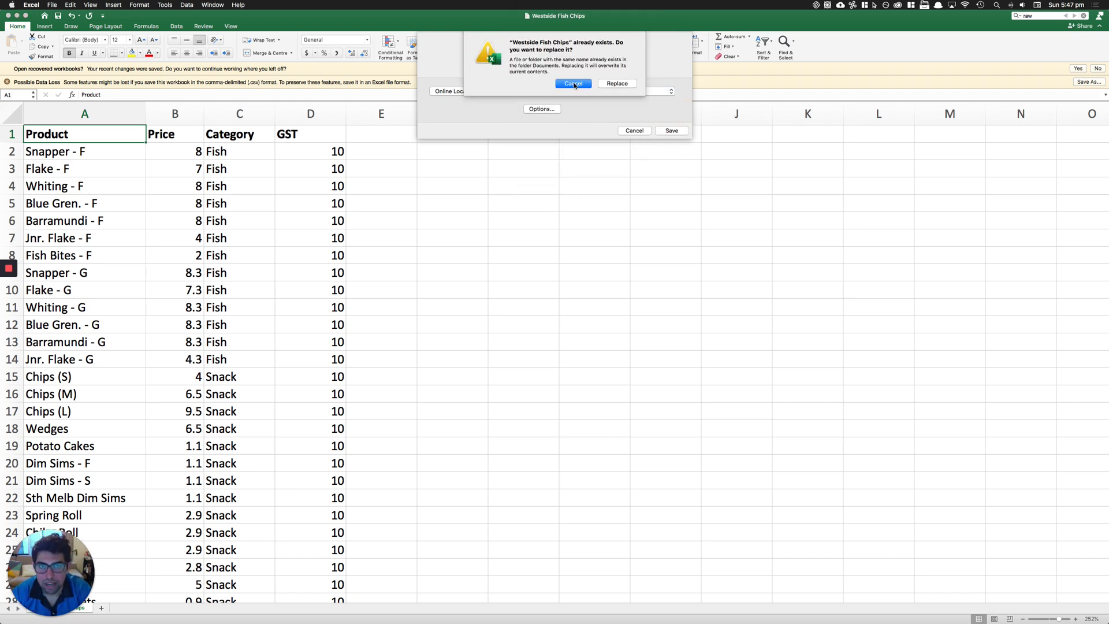
click(573, 83)
click(635, 131)
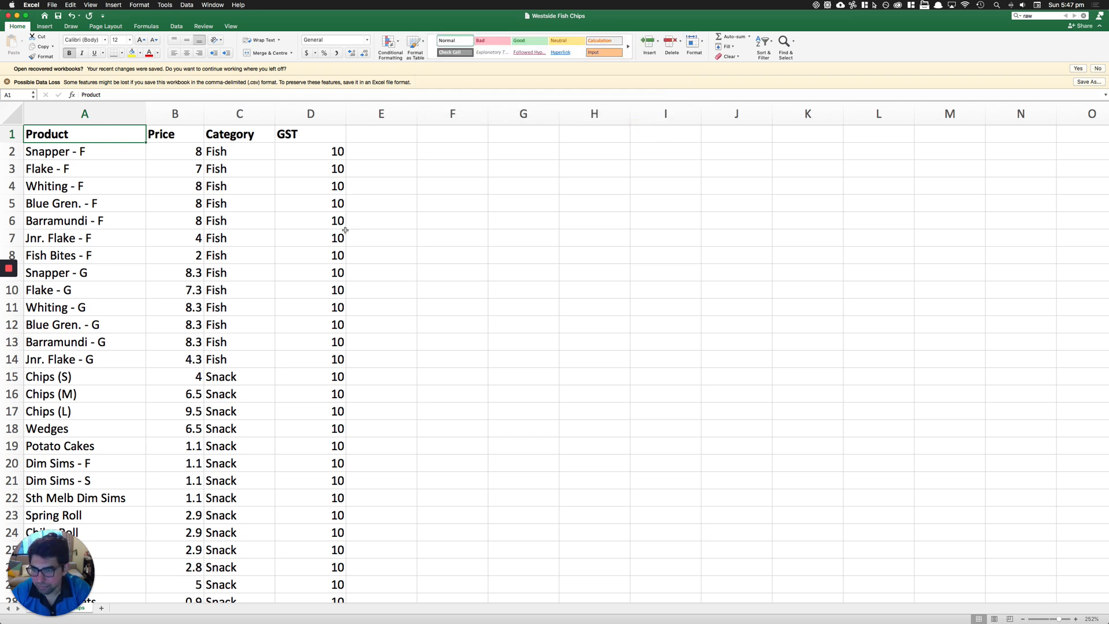
- Switch to the POS108 TeamViewer session and open the Import / Export utility in NeoPOS Retail Manager
mouse_move(636, 621)
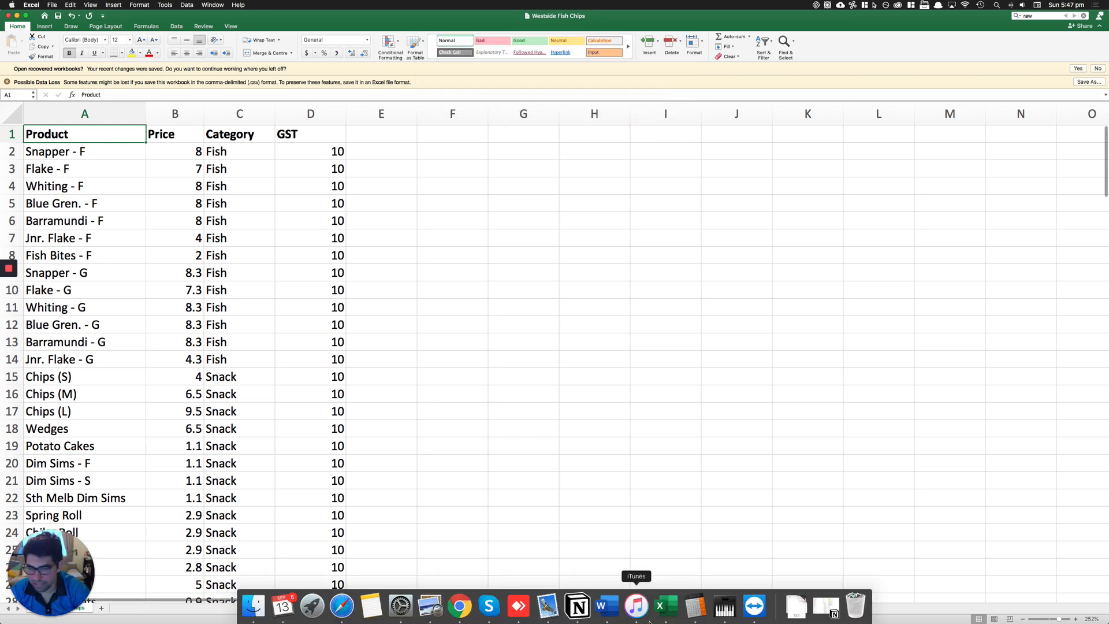
click(761, 604)
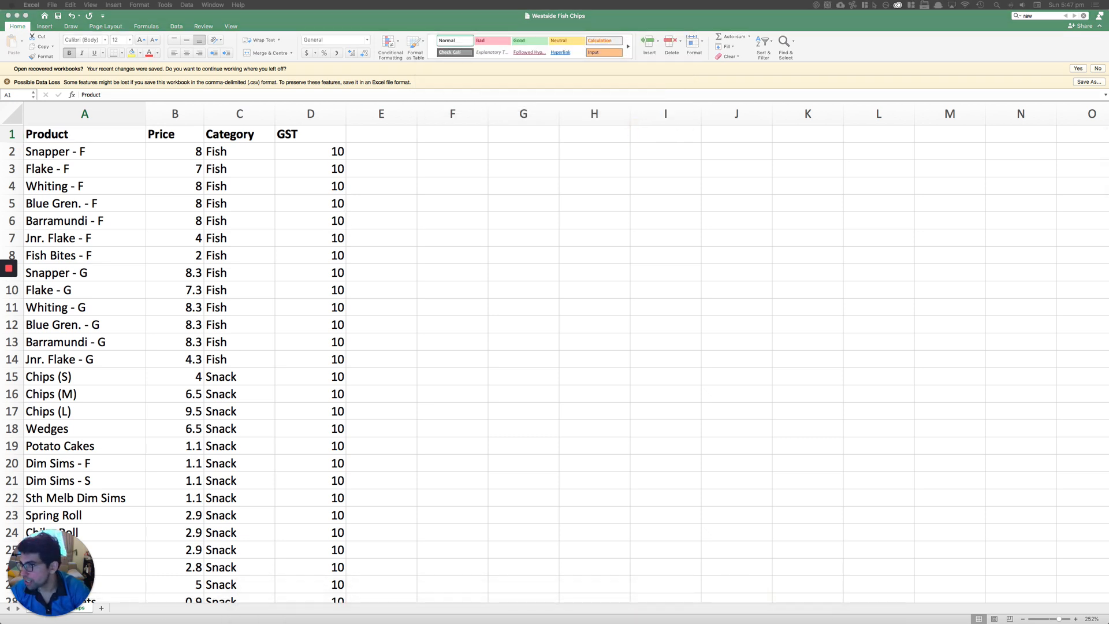
drag(501, 248, 539, 166)
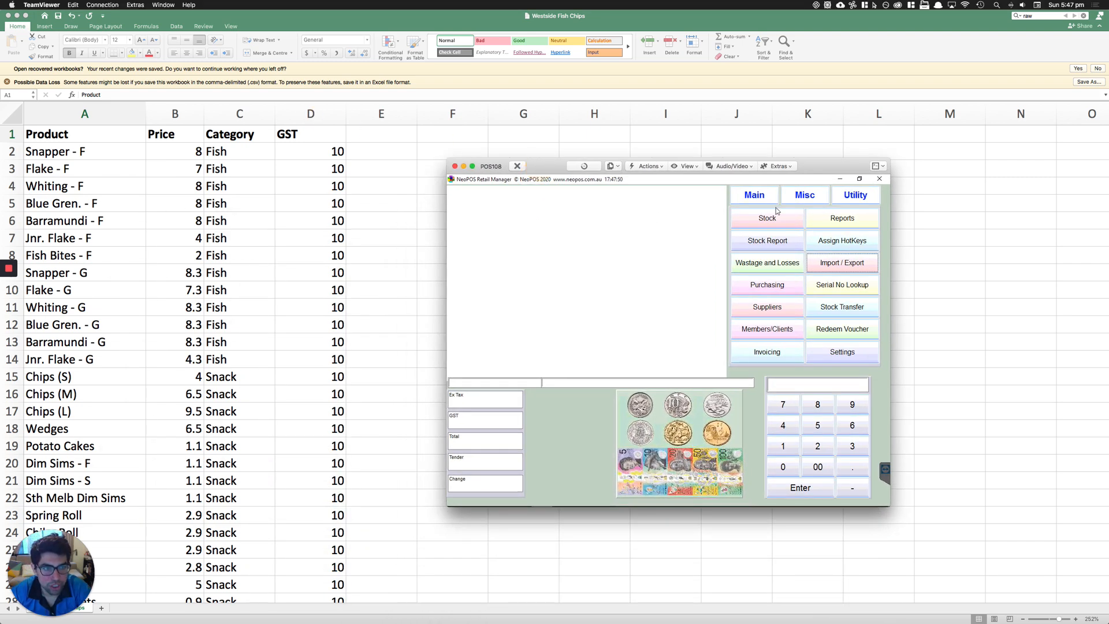
click(857, 197)
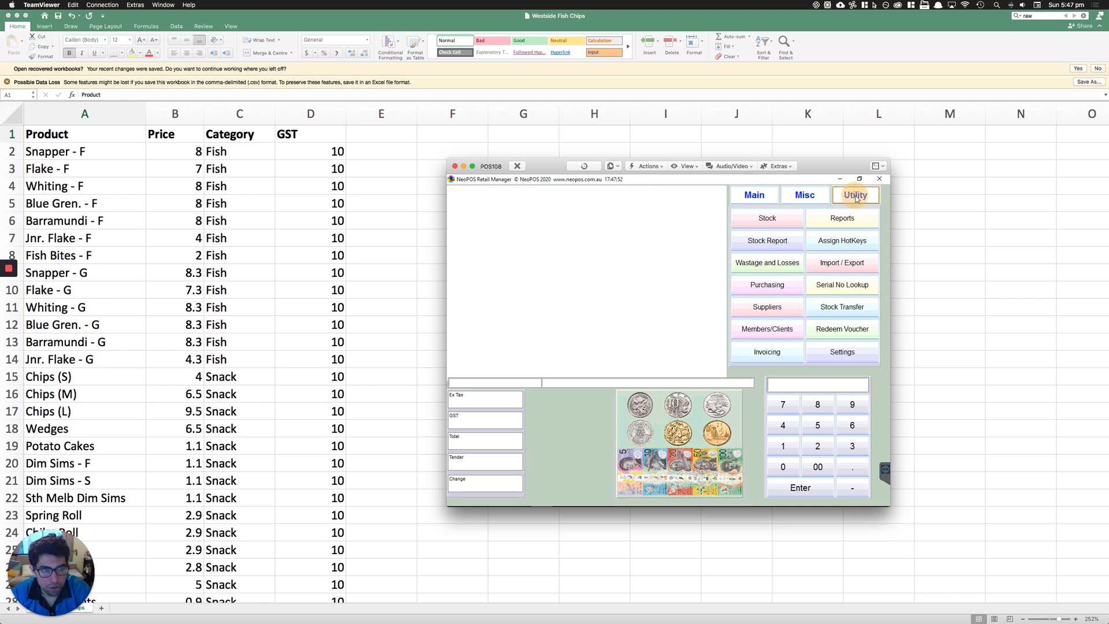
click(849, 265)
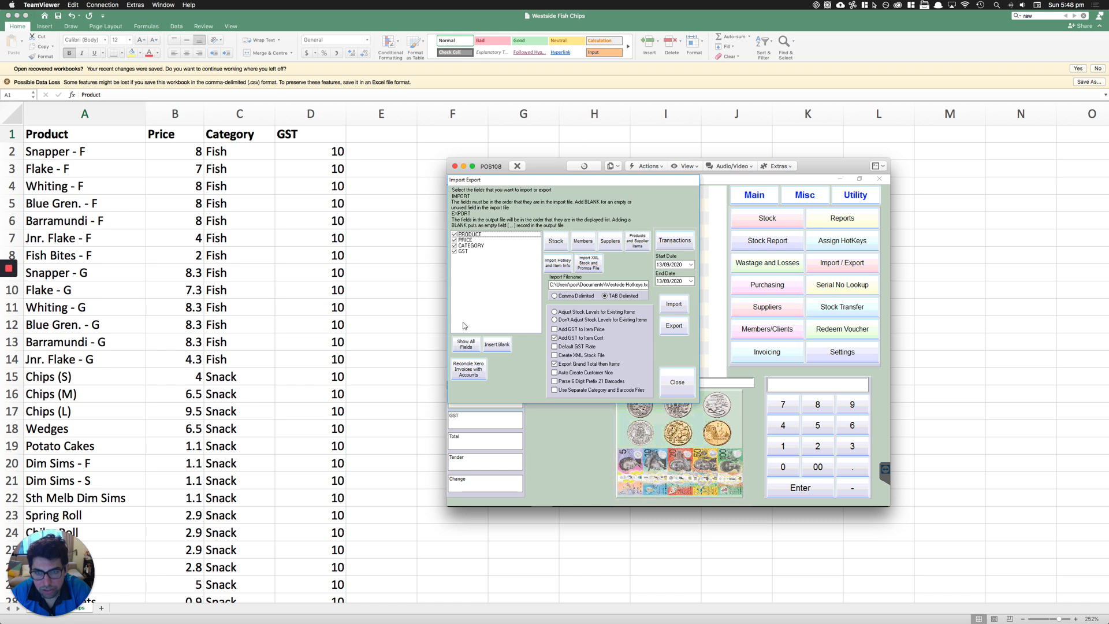
- Show all available import fields and arrange the checked ones in the order PRODUCT, PRICE, CATEGORY, GST
click(469, 346)
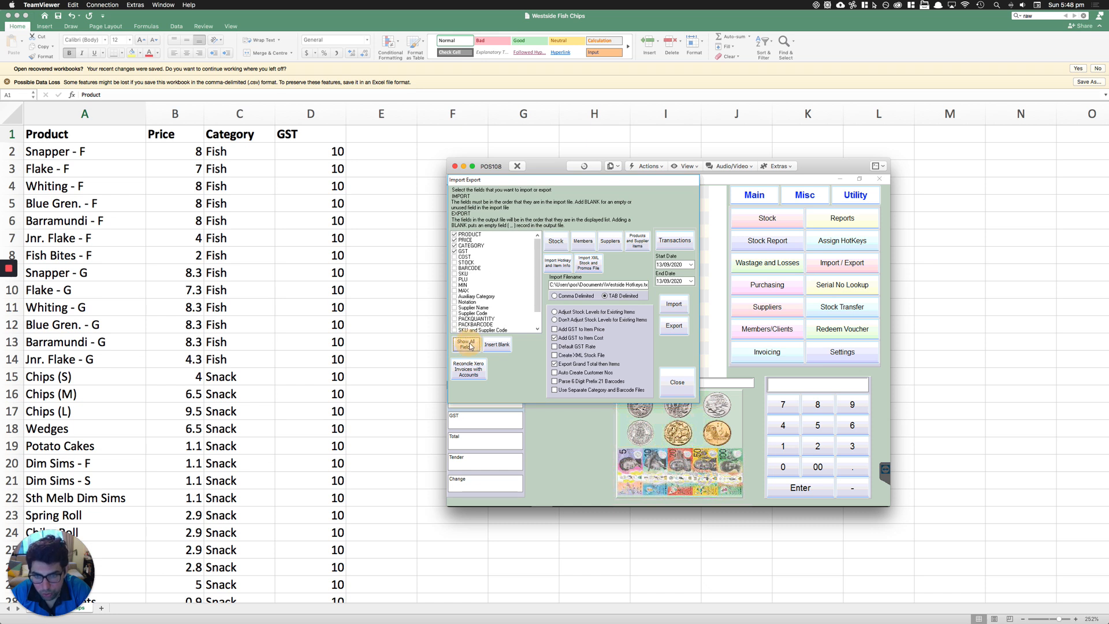
mouse_move(538, 275)
mouse_down()
mouse_move(537, 292)
mouse_move(537, 276)
mouse_up()
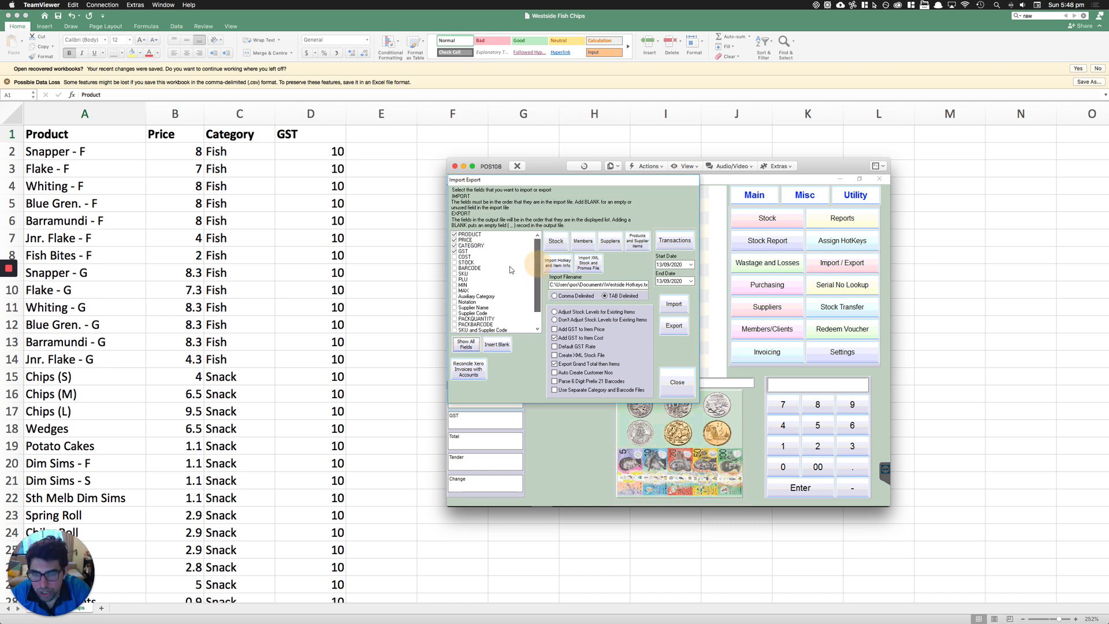
drag(488, 241, 483, 263)
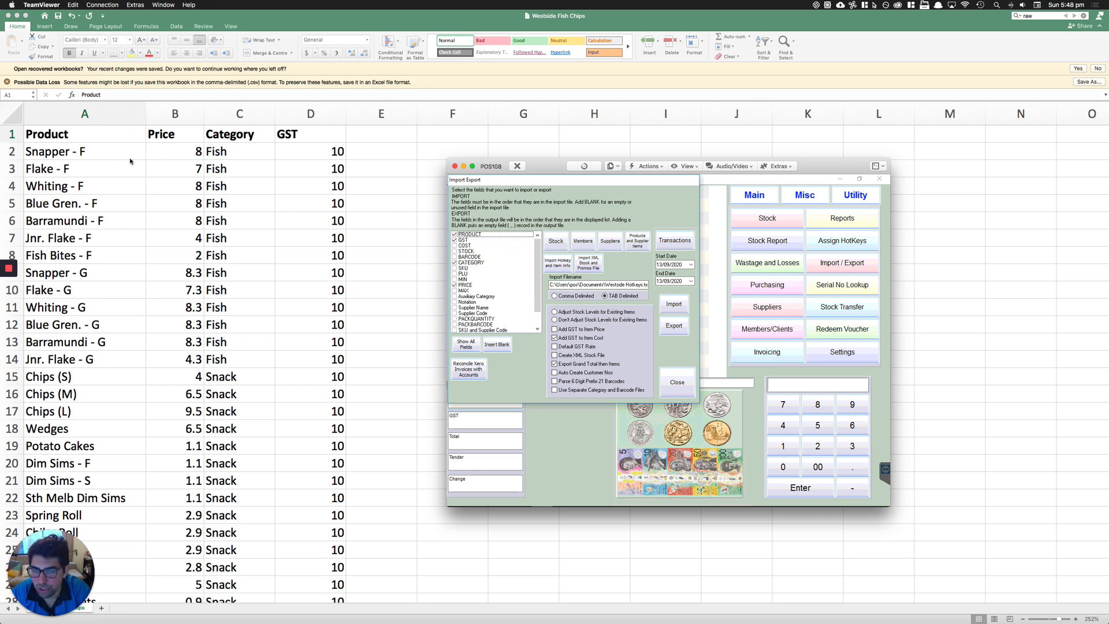
click(462, 234)
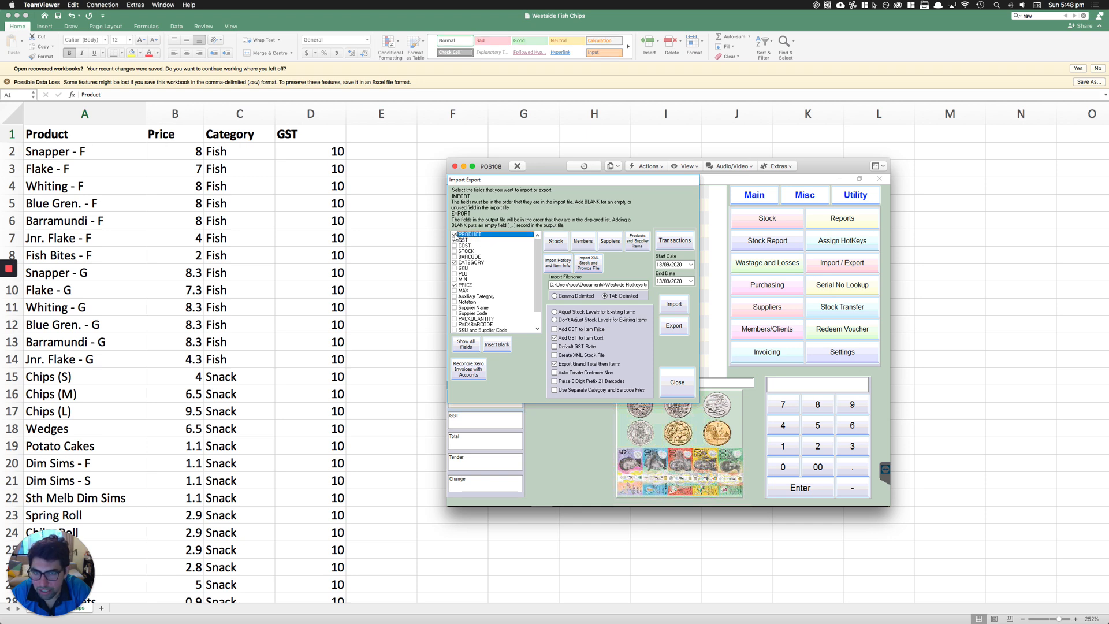
click(482, 268)
scroll(481, 276, down, 1)
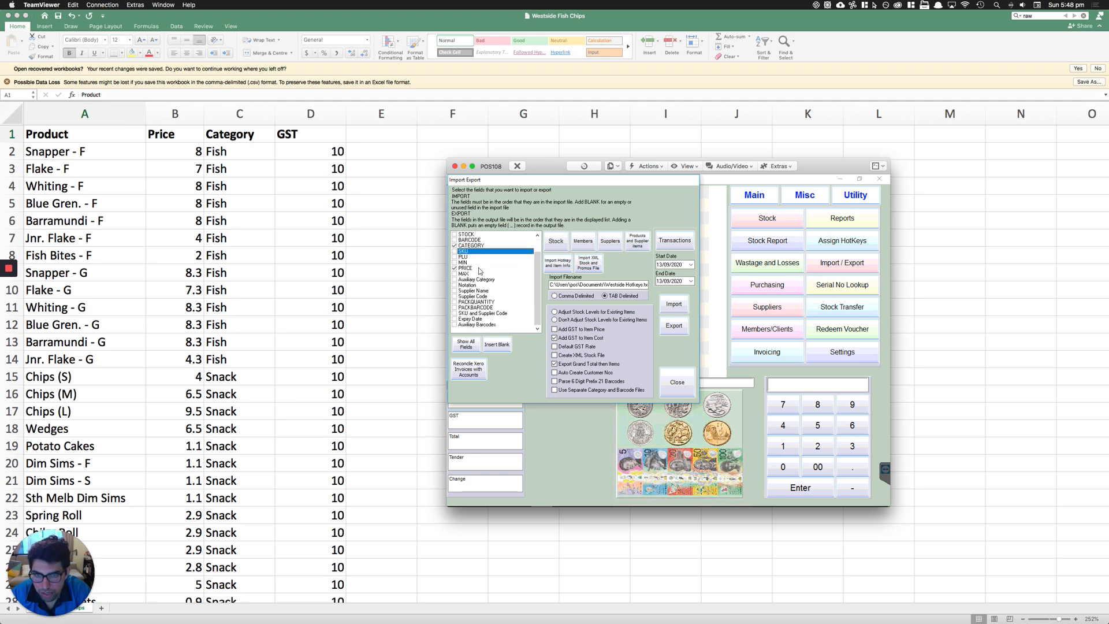
scroll(479, 271, up, 1)
drag(474, 285, 484, 245)
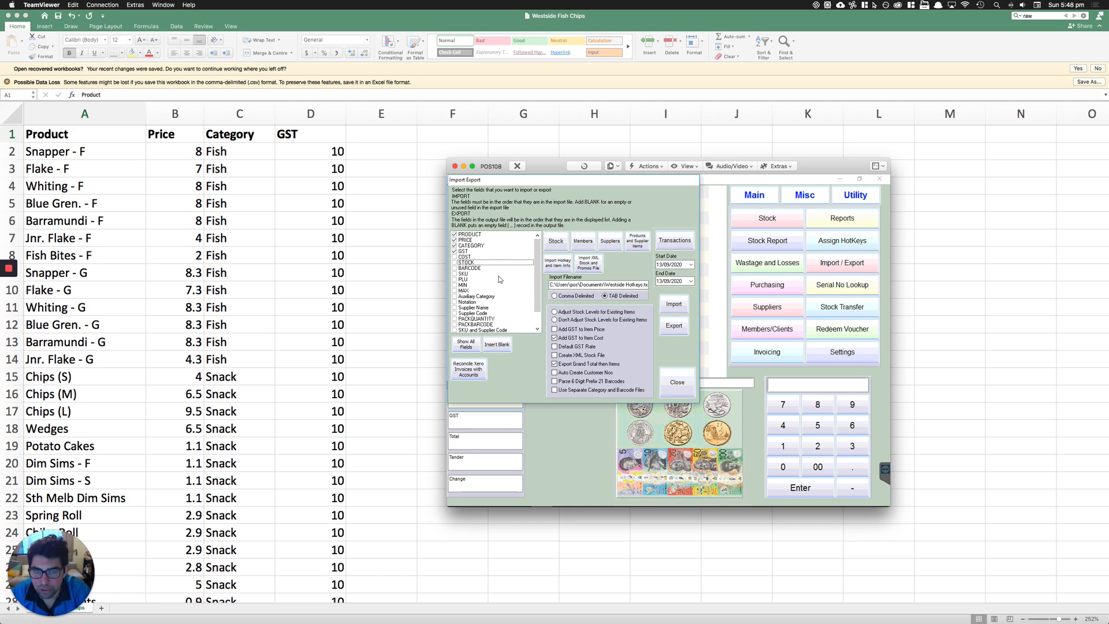
- Choose Westside Fish Chips from Documents as the import file, import it as TAB Delimited, and close the import dialog
click(624, 284)
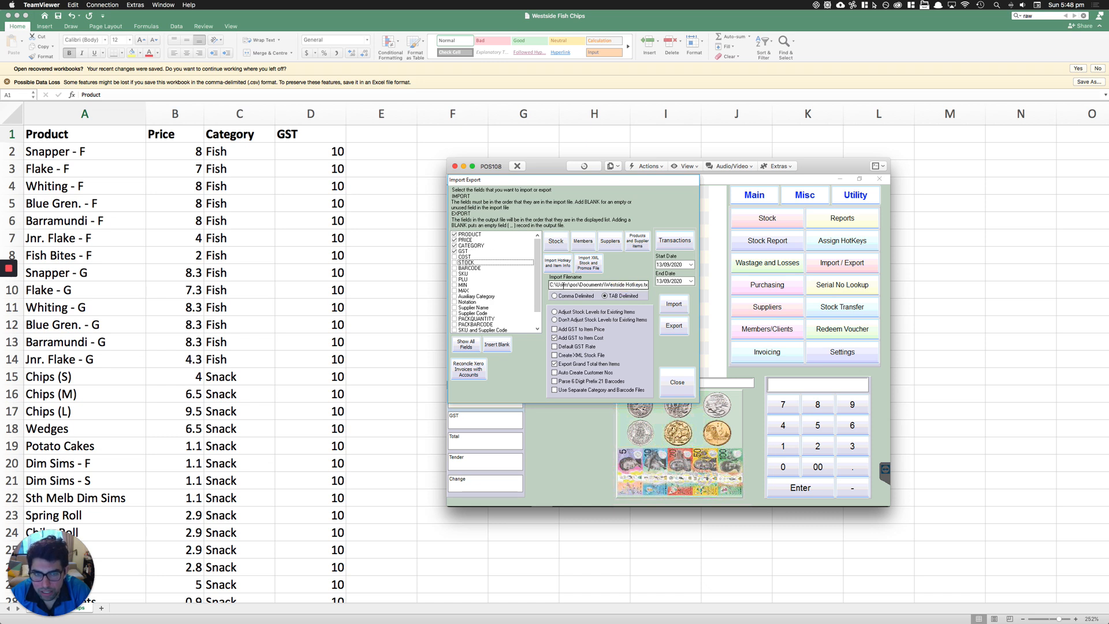
double_click(596, 285)
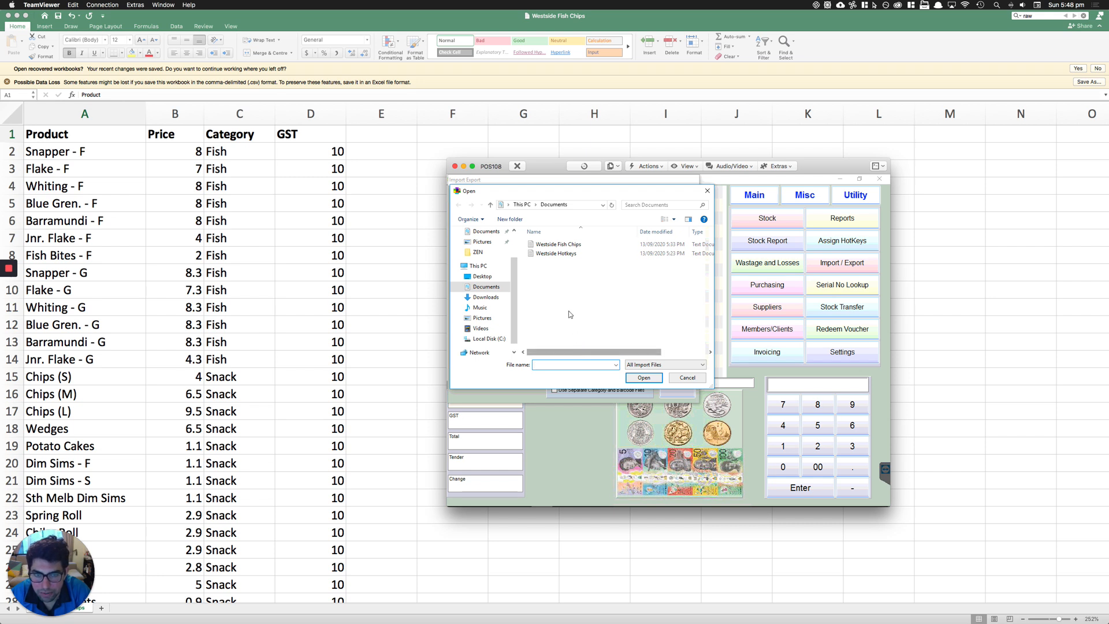
click(565, 255)
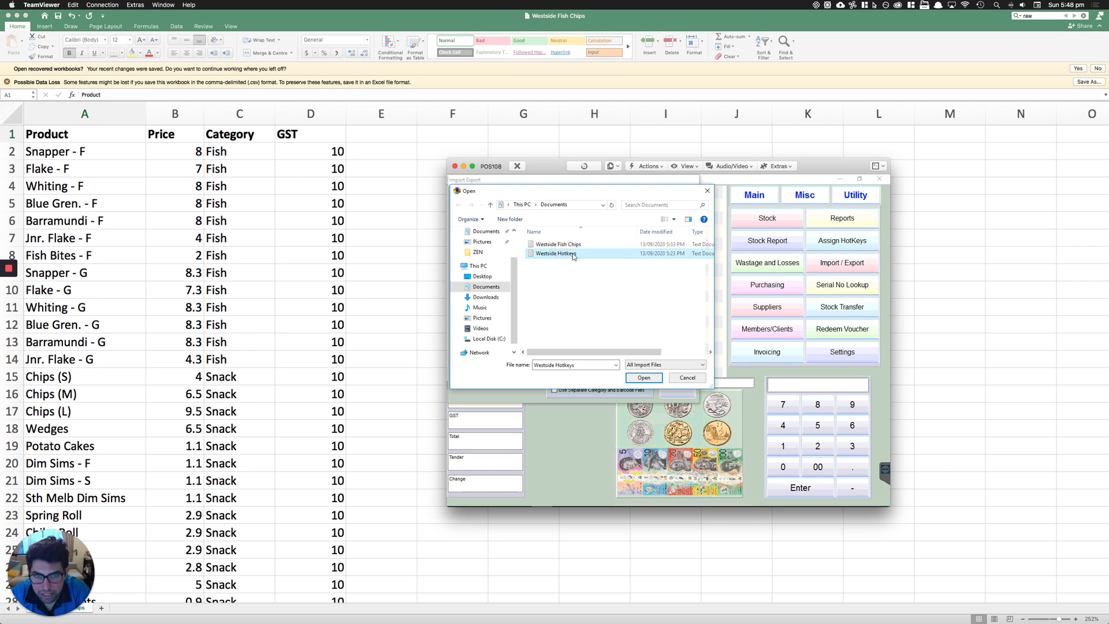
double_click(572, 245)
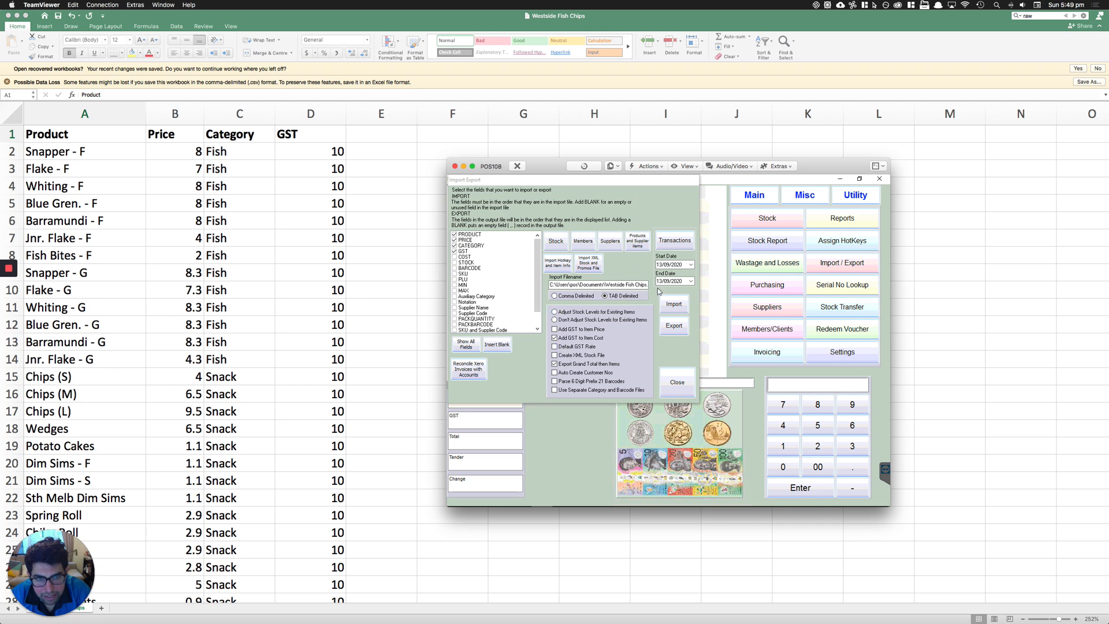
click(675, 305)
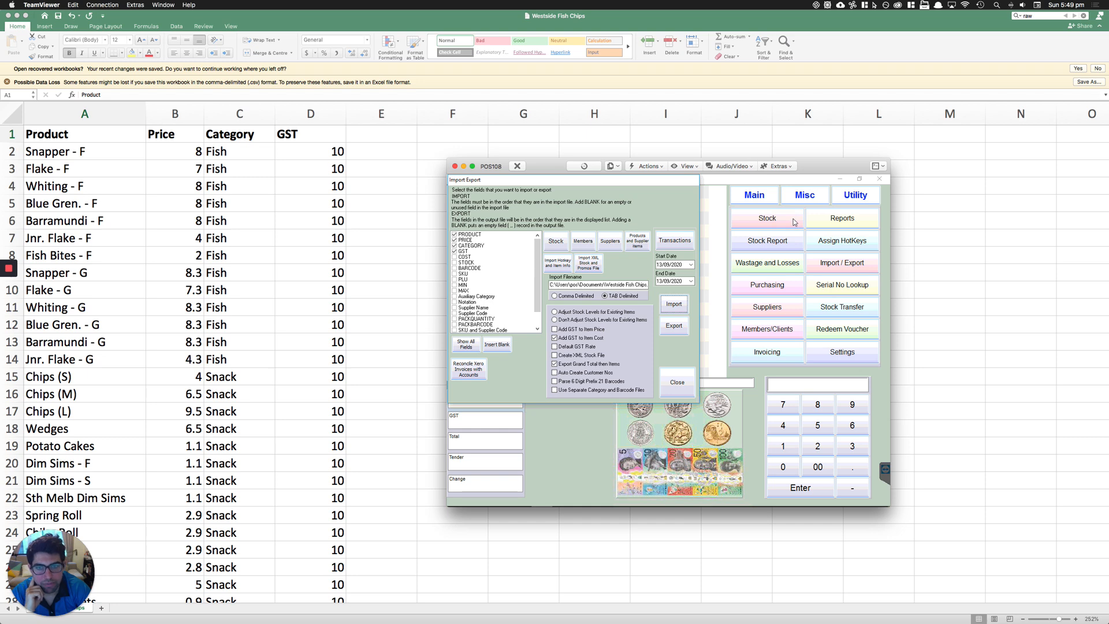
click(679, 389)
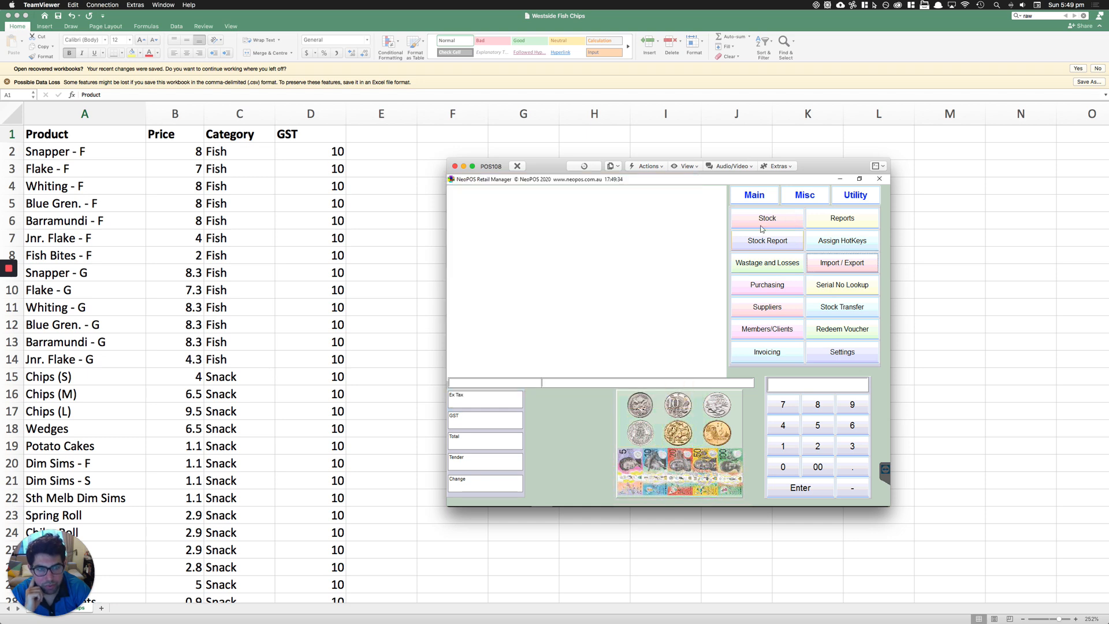
- Open stock maintenance and view the stock database as a grid to check the imported products
click(762, 220)
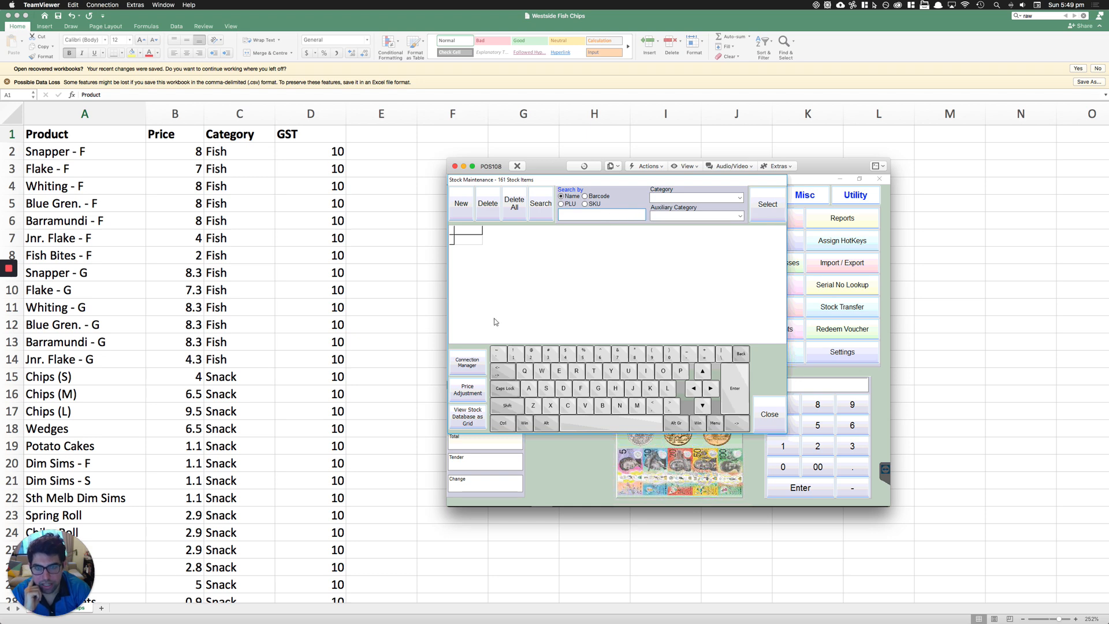
click(474, 420)
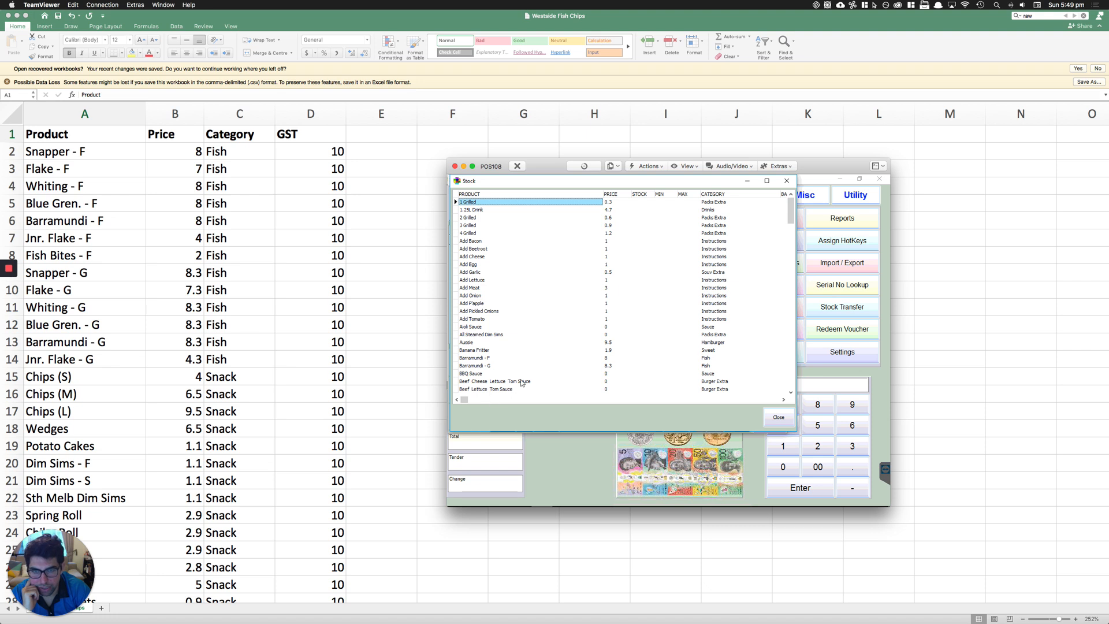
- Review the imported products through to the end of the stock grid and close the grid view
scroll(538, 287, up, 2)
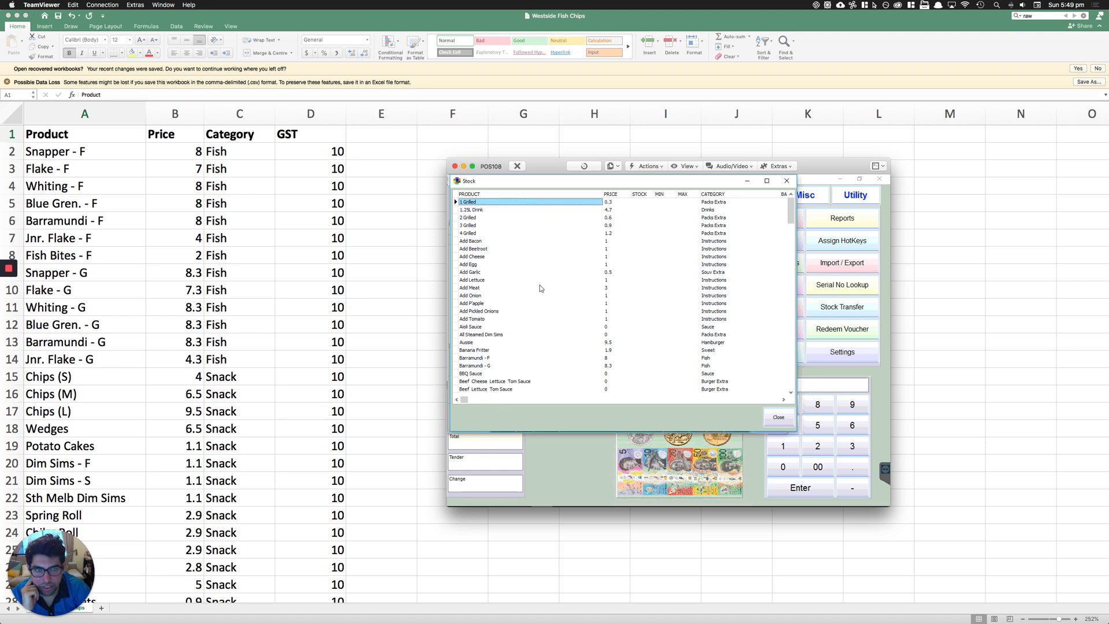
drag(792, 216, 791, 404)
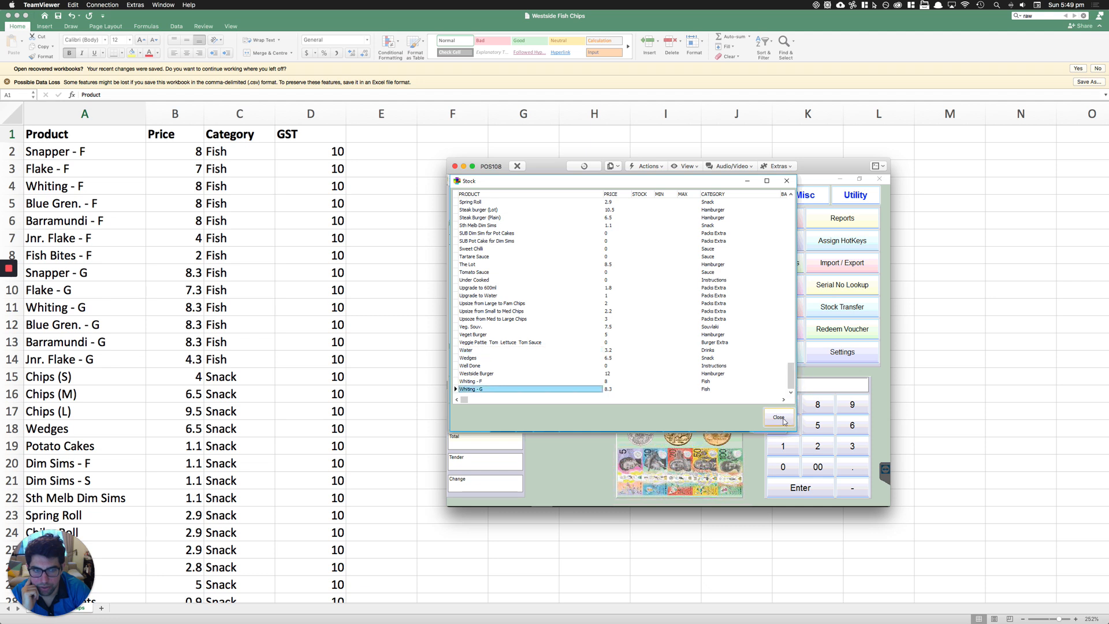
click(780, 418)
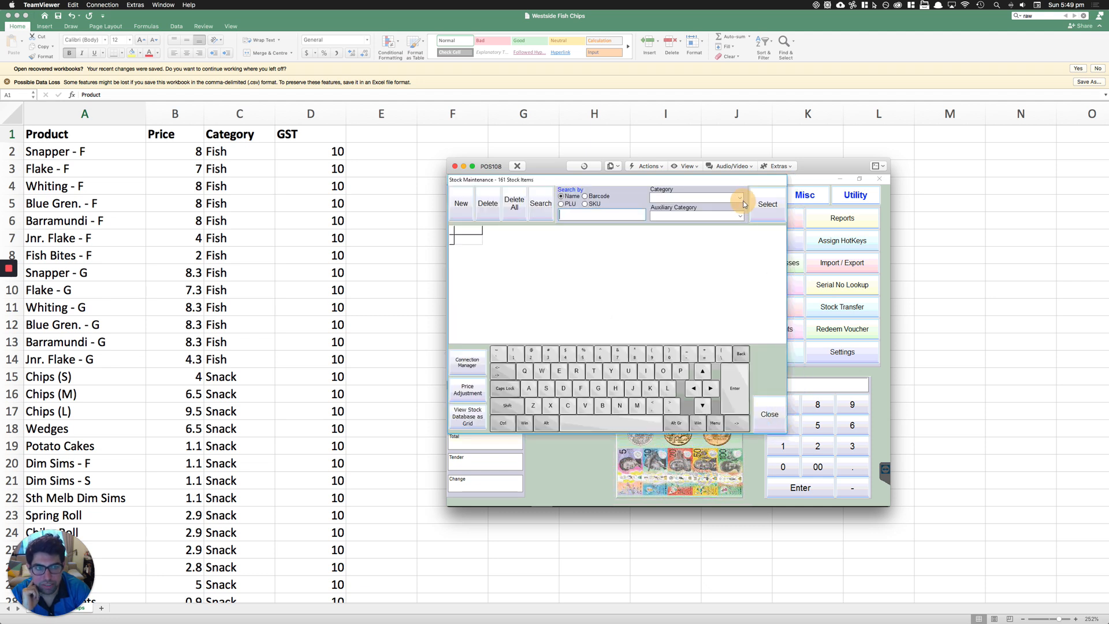
- Search the stock items by name for SN and select the Snapper - F product
click(742, 199)
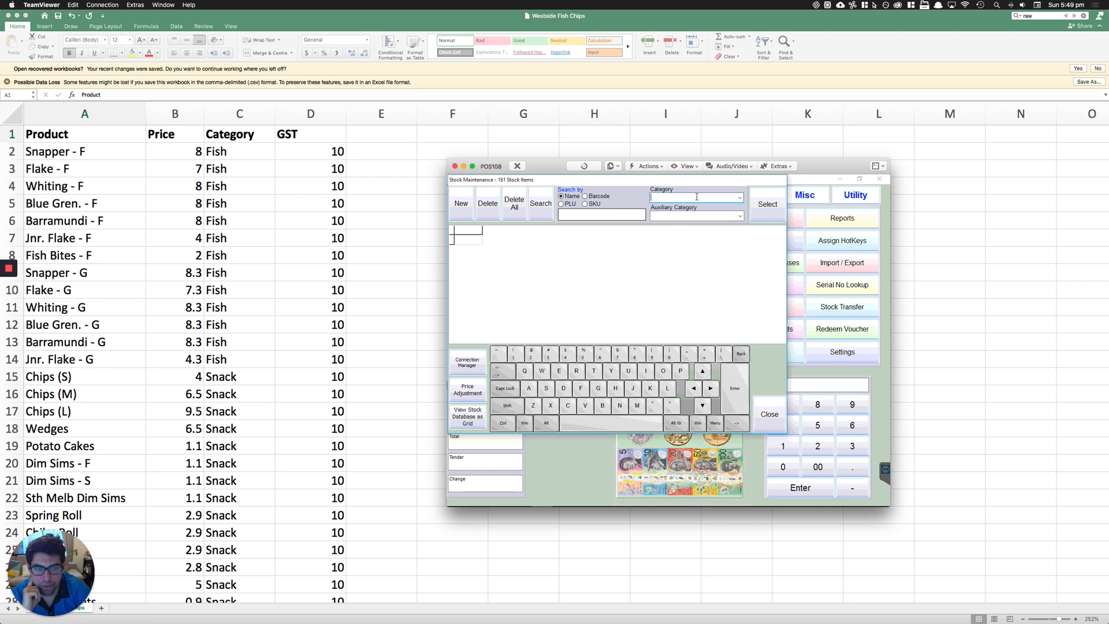
click(599, 214)
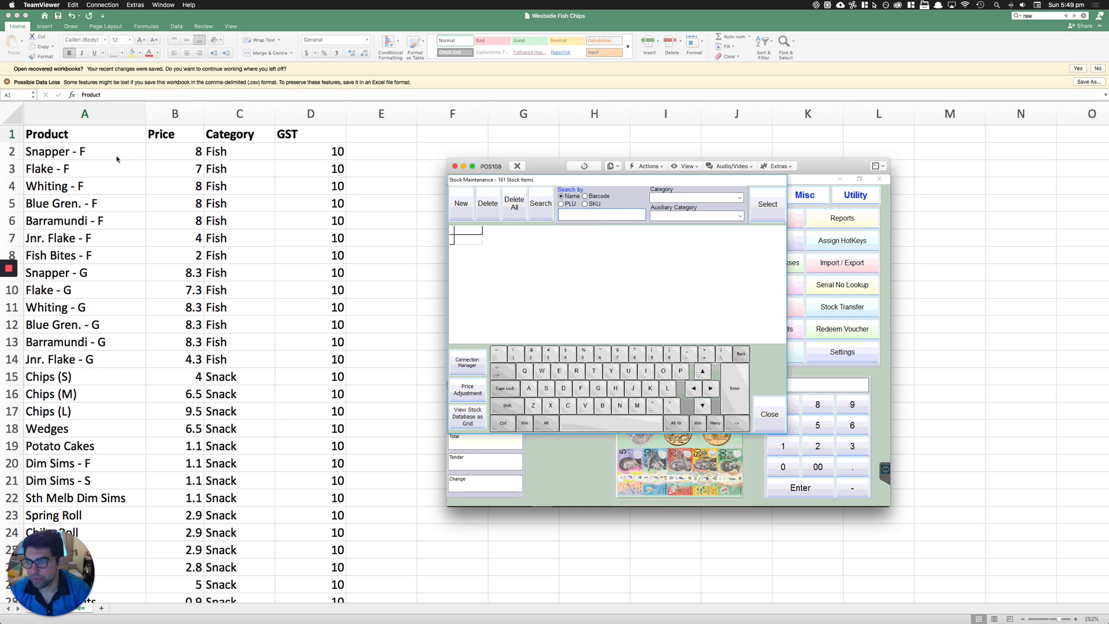
text(SN)
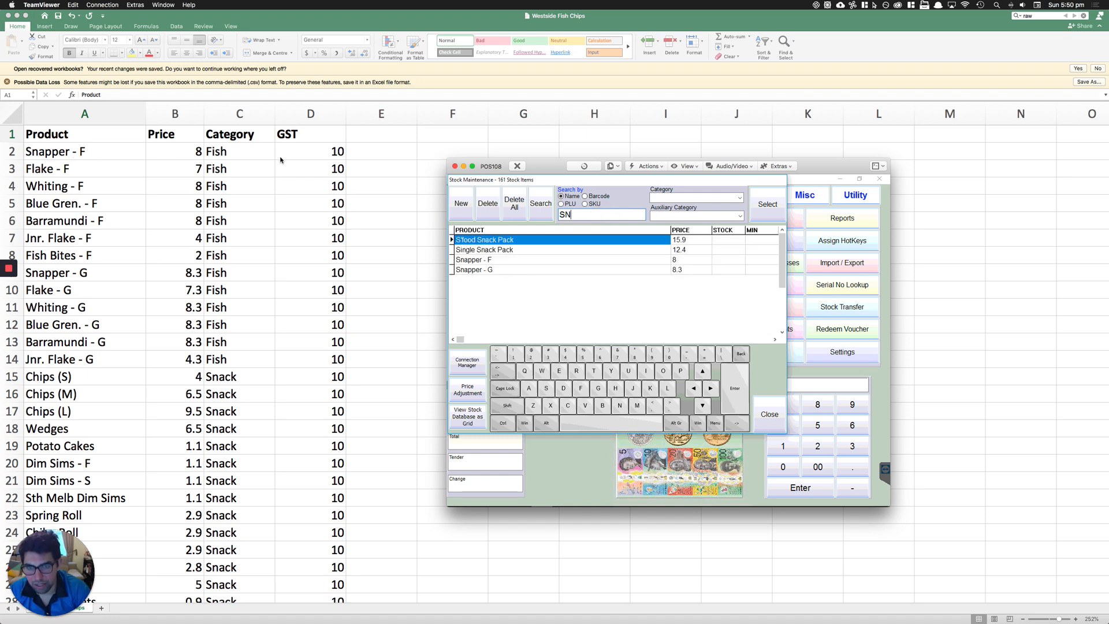
click(504, 261)
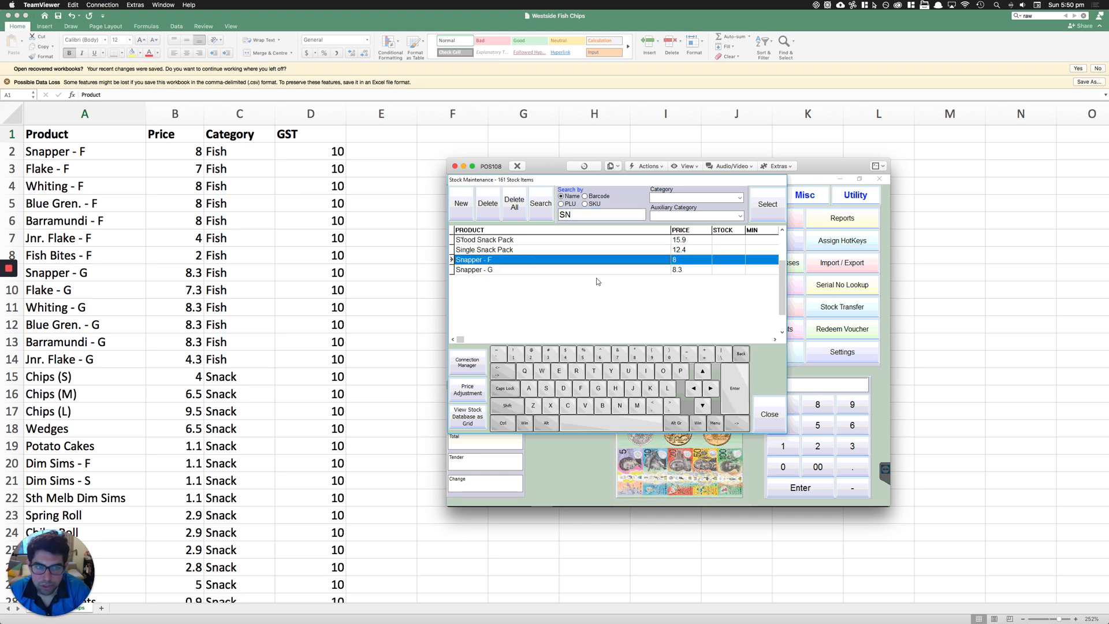